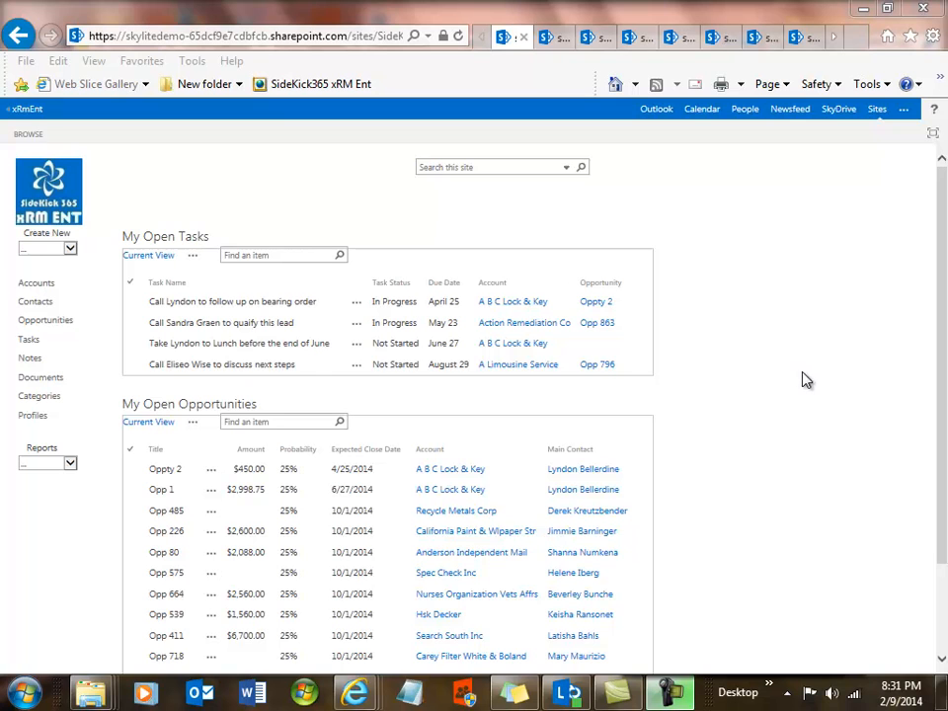
- Open the Accounts list, check which record types can be created, and open the A B C Lock & Key account
{"action": "left_click", "coordinate": [29, 286]}
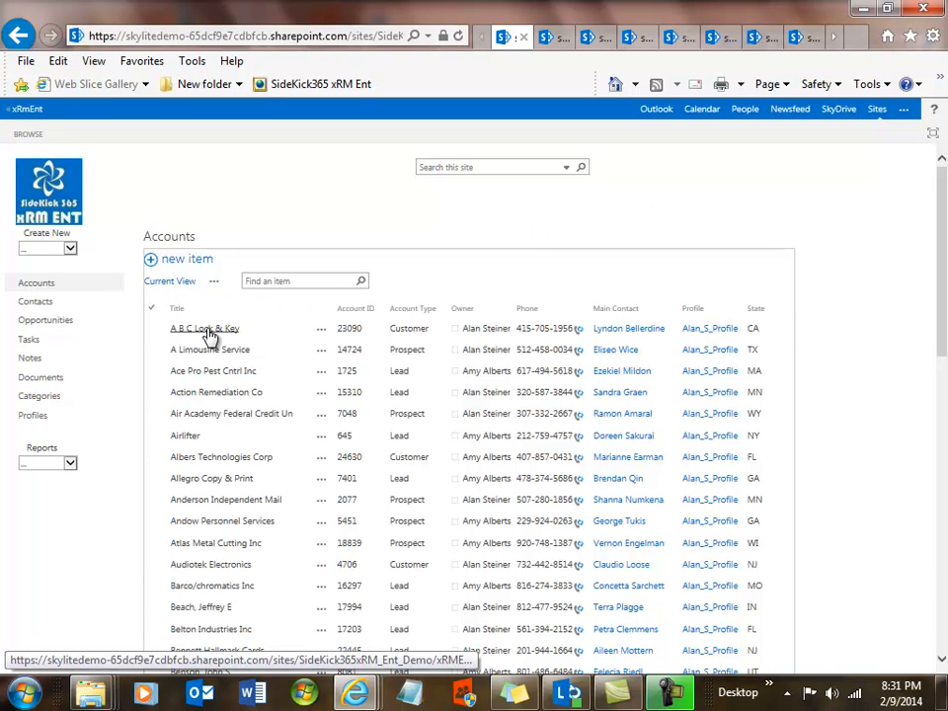
{"action": "left_click", "coordinate": [70, 249]}
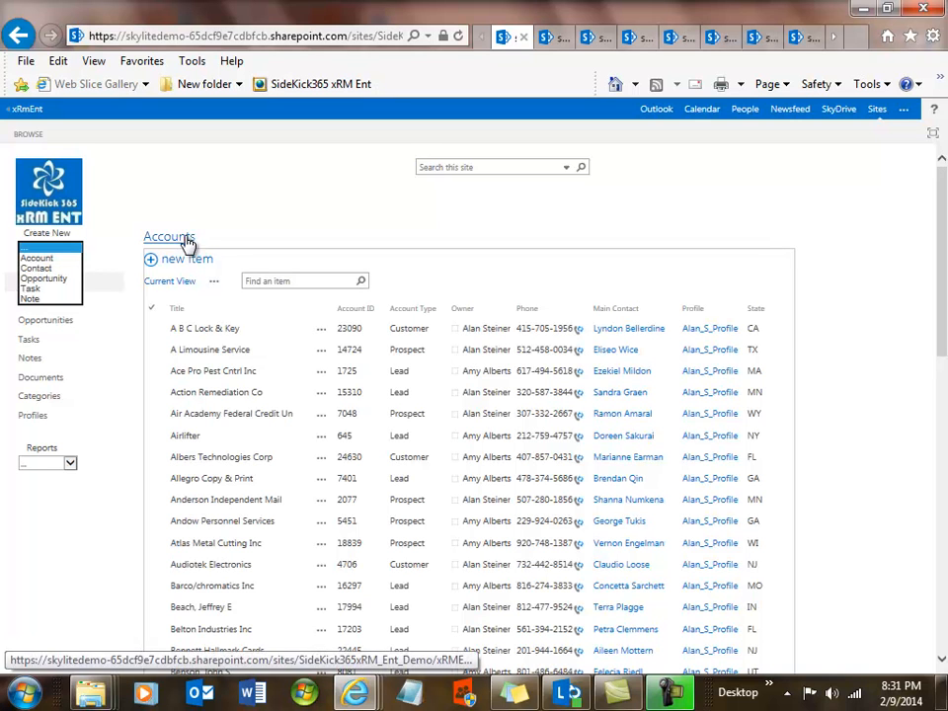
{"action": "left_click", "coordinate": [215, 336]}
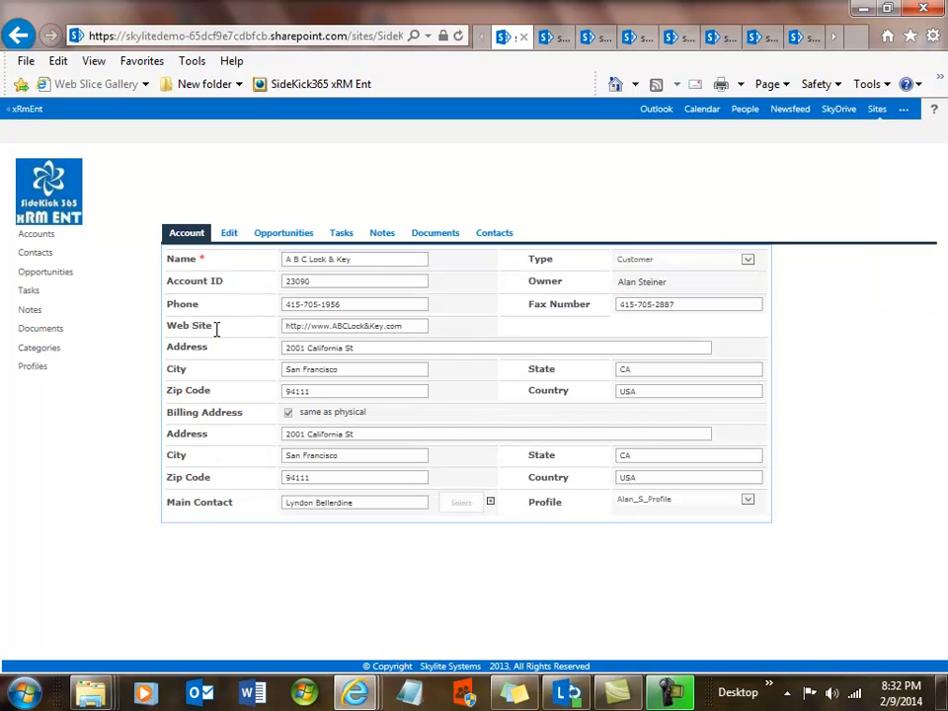
- Open the A B C Lock & Key account for editing and view the available account types
{"action": "left_click", "coordinate": [229, 237]}
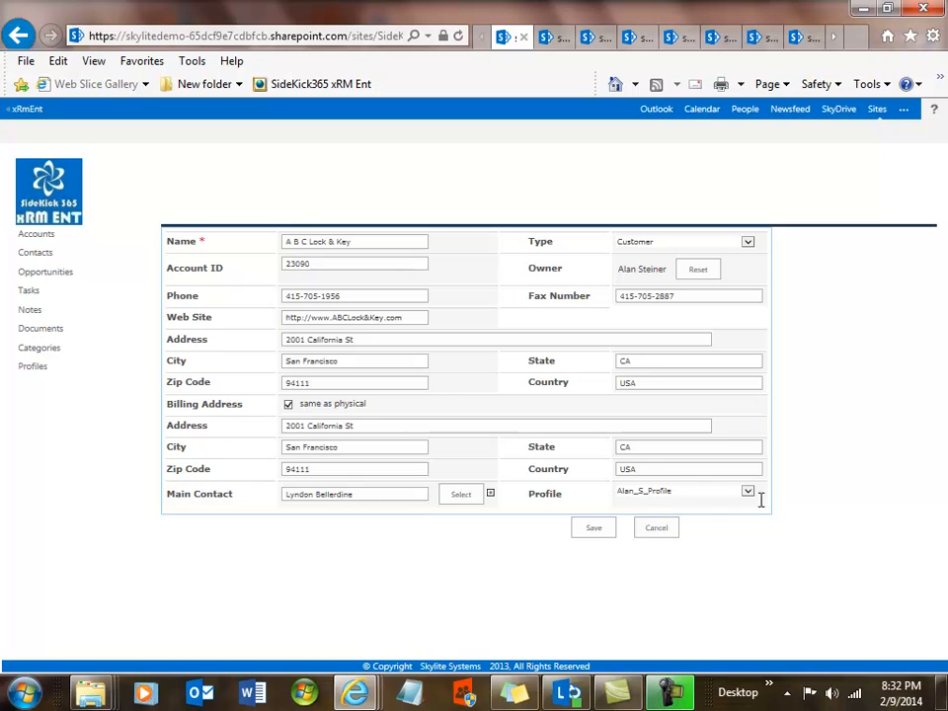
{"action": "left_click", "coordinate": [749, 243]}
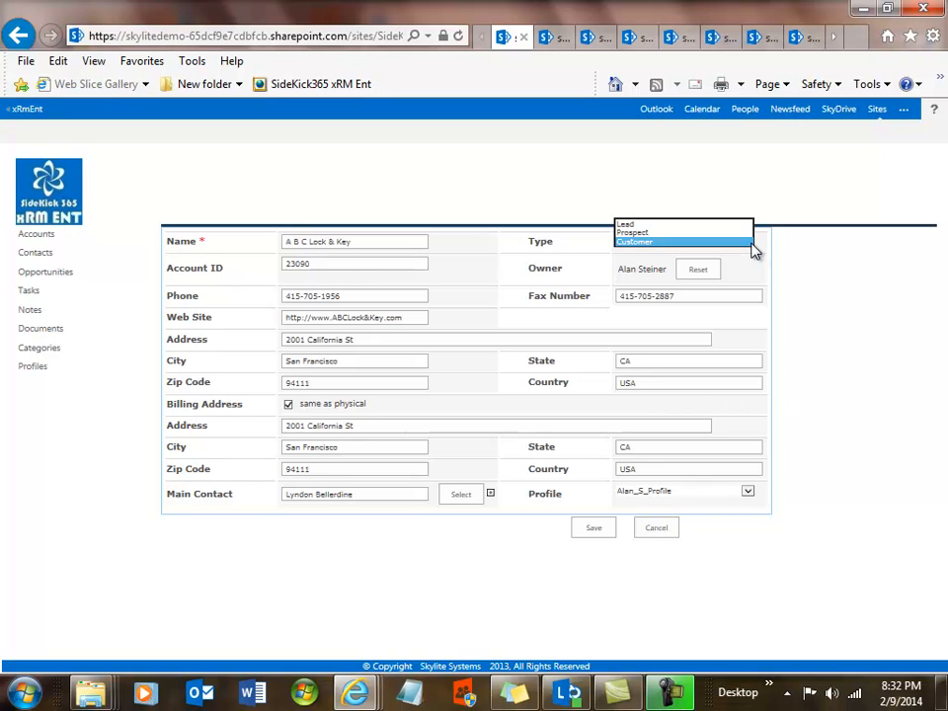
{"action": "left_click", "coordinate": [751, 242]}
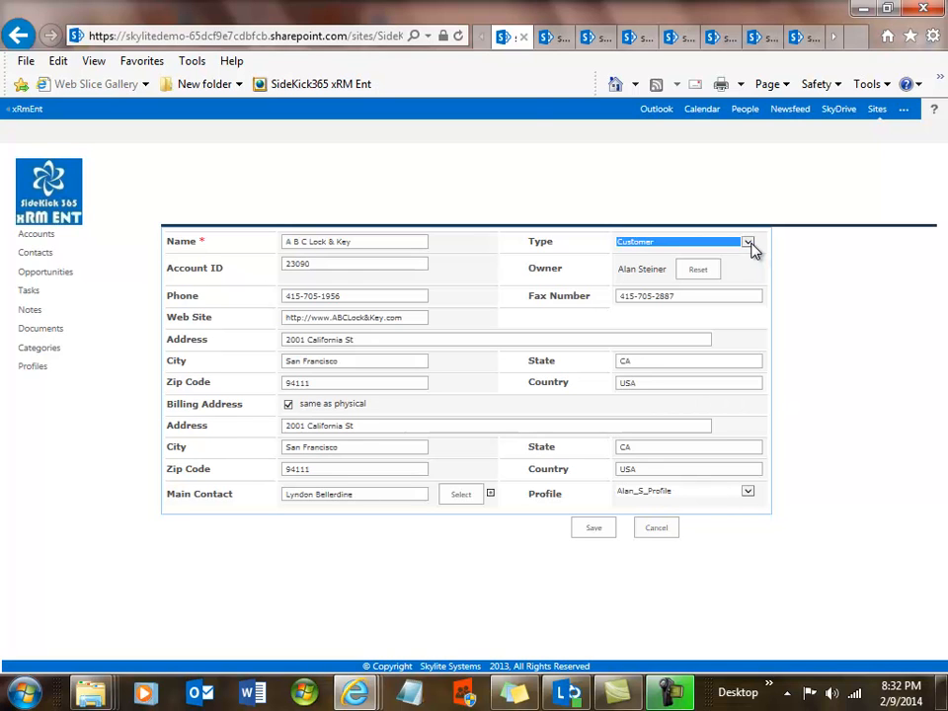
- Switch to the Japan site and view the record types offered for creating a new item
{"action": "left_click", "coordinate": [549, 41]}
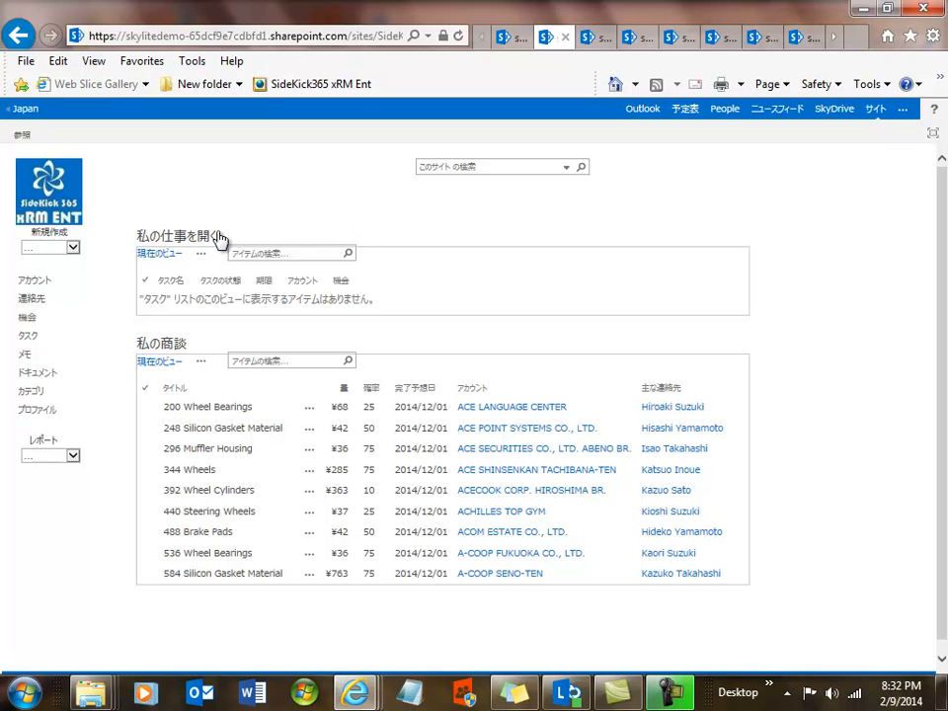
{"action": "left_click", "coordinate": [73, 250]}
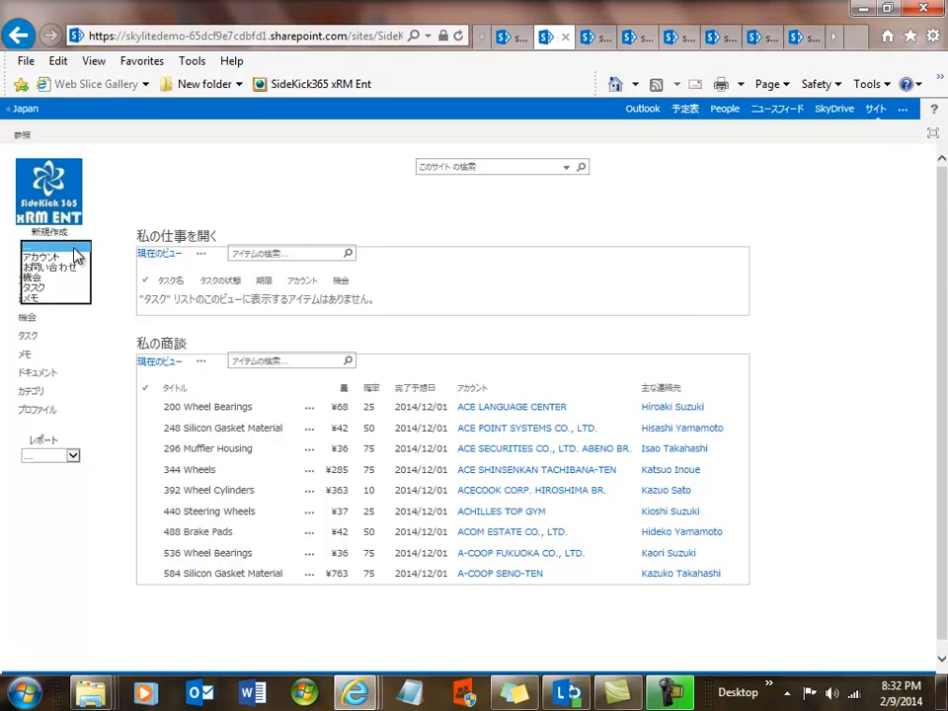
{"action": "left_click", "coordinate": [74, 248]}
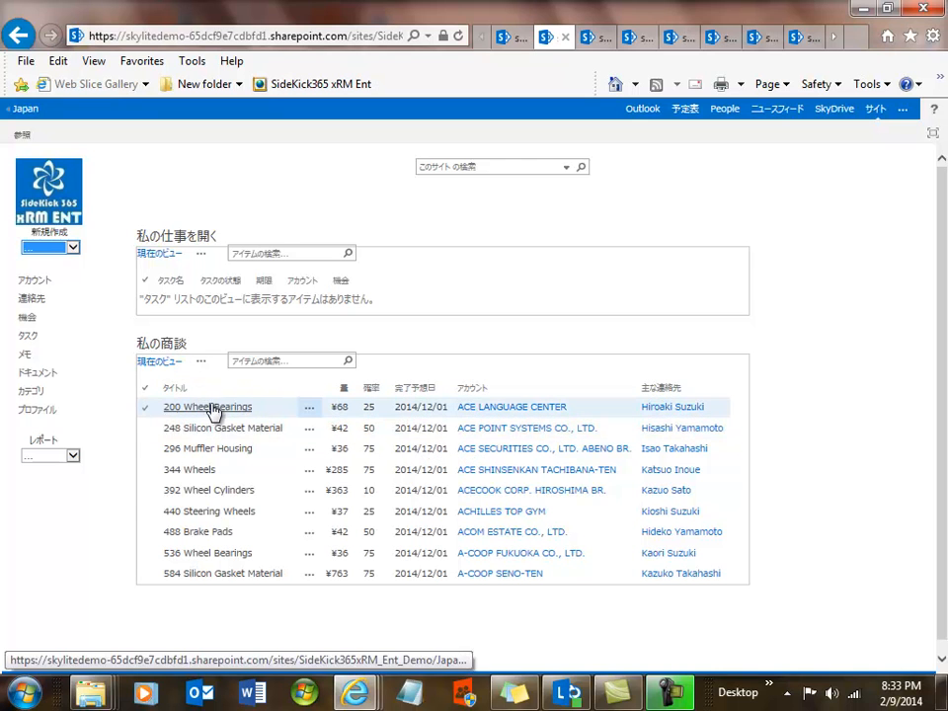
- Open the Japanese opportunity 200 Wheel Bearings for editing and view its status choices
{"action": "left_click", "coordinate": [311, 413]}
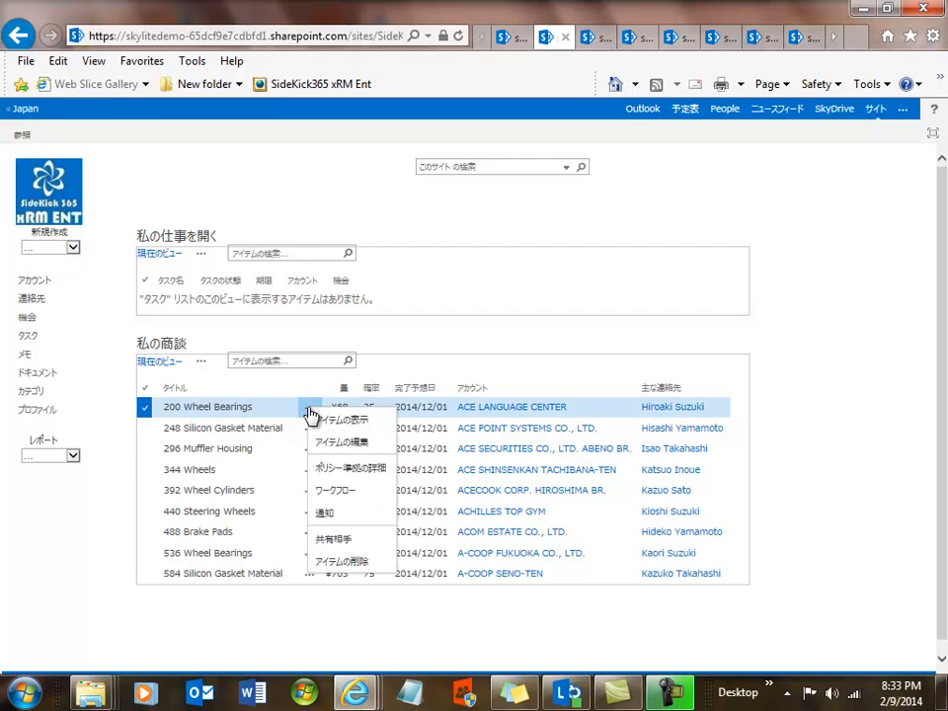
{"action": "left_click", "coordinate": [326, 441]}
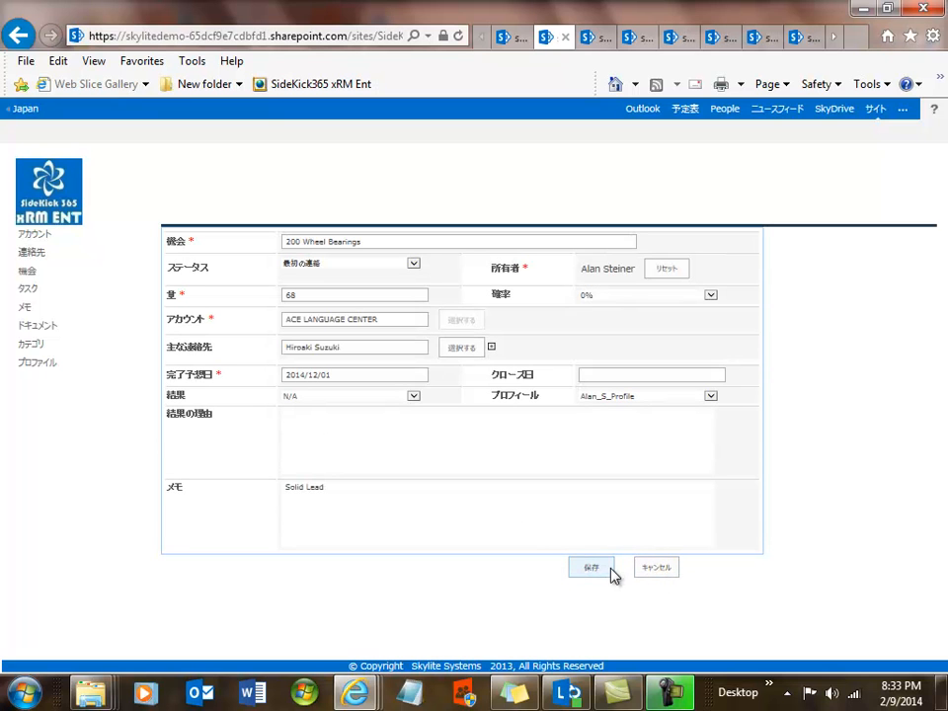
{"action": "left_click", "coordinate": [416, 266]}
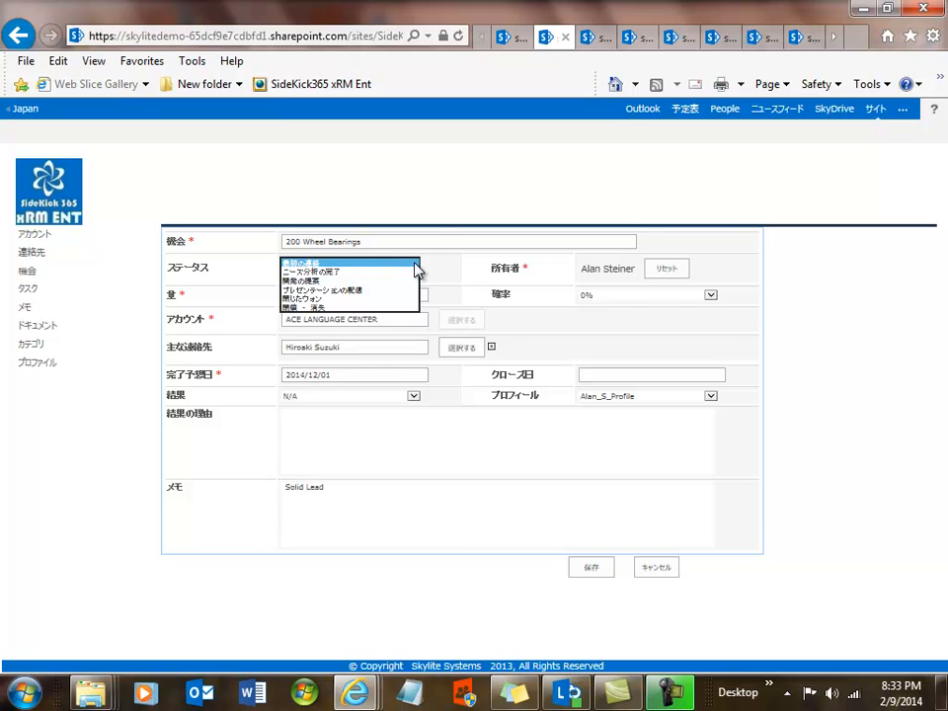
{"action": "left_click", "coordinate": [444, 169]}
- On the Brazil site, view the record types that can be created and the actions available for the 200 Wheel Bearings opportunity
{"action": "left_click", "coordinate": [588, 40]}
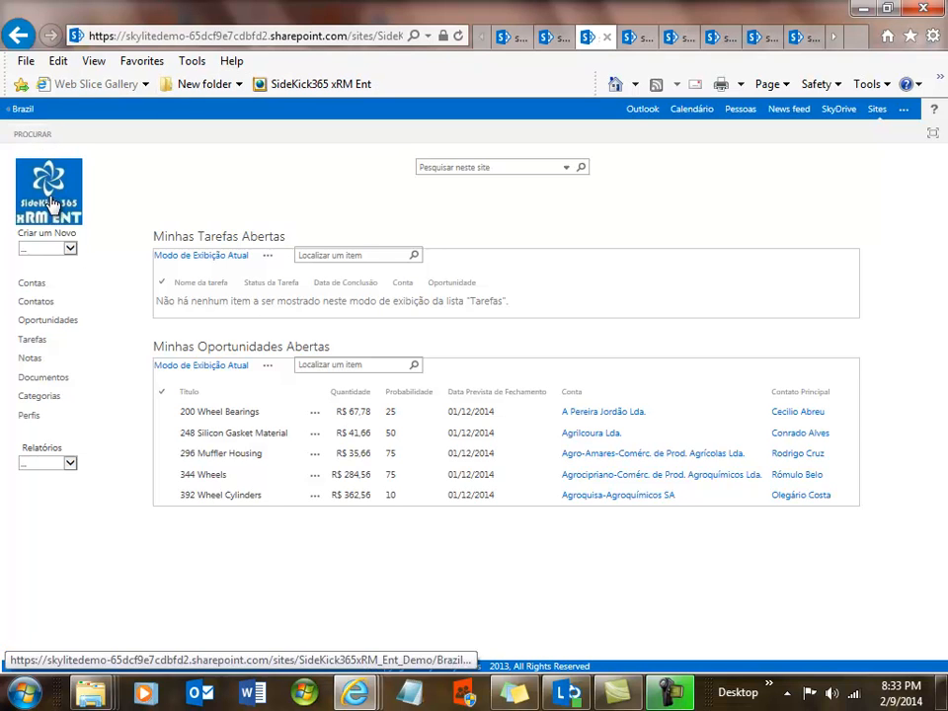
{"action": "left_click", "coordinate": [69, 248]}
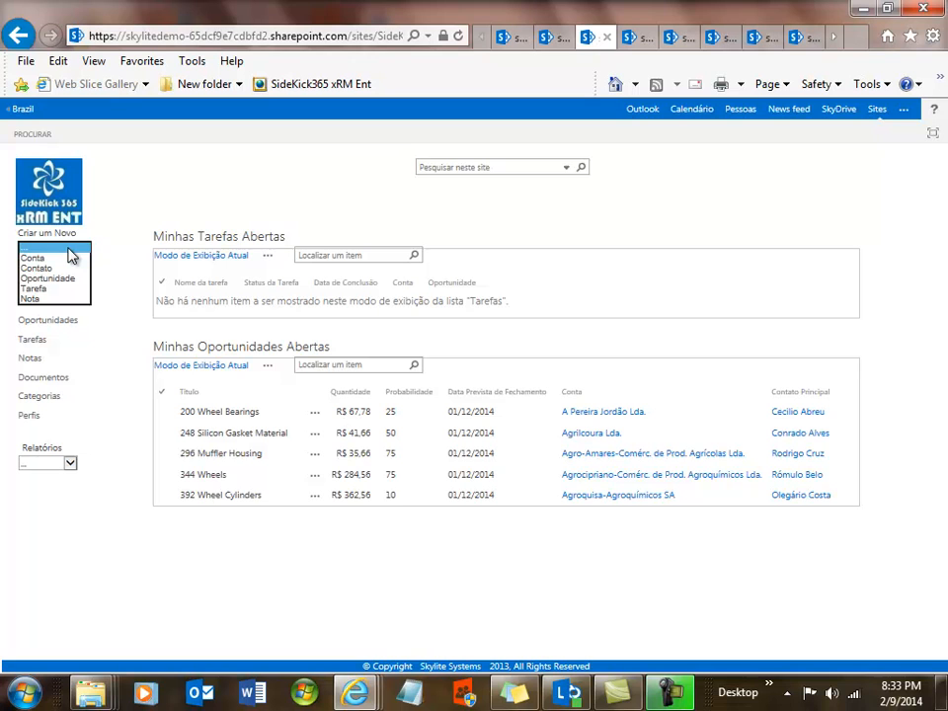
{"action": "left_click", "coordinate": [181, 201]}
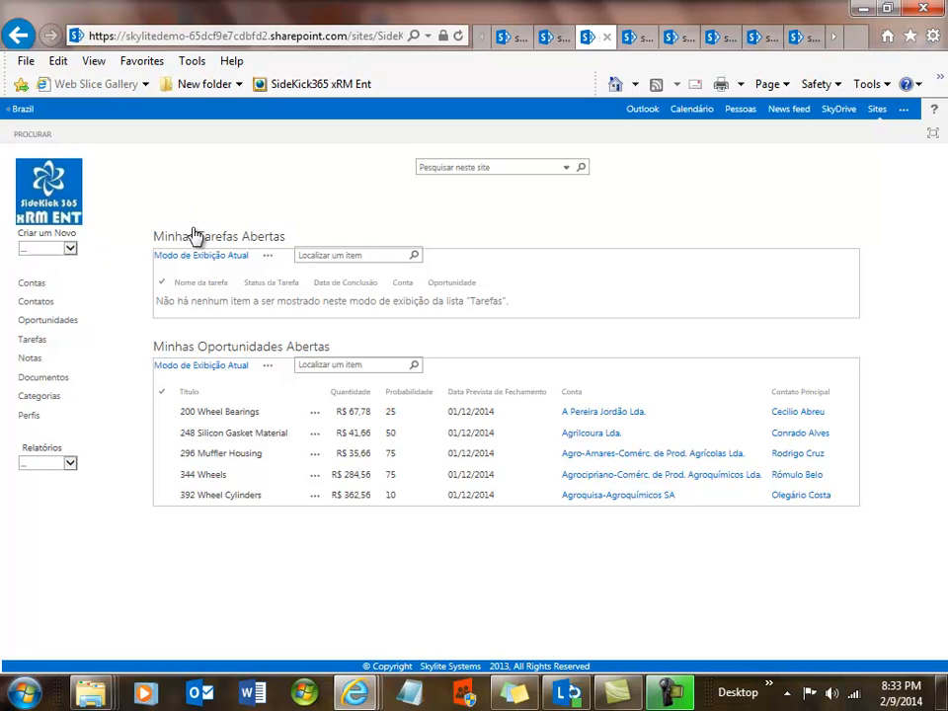
{"action": "left_click", "coordinate": [317, 419]}
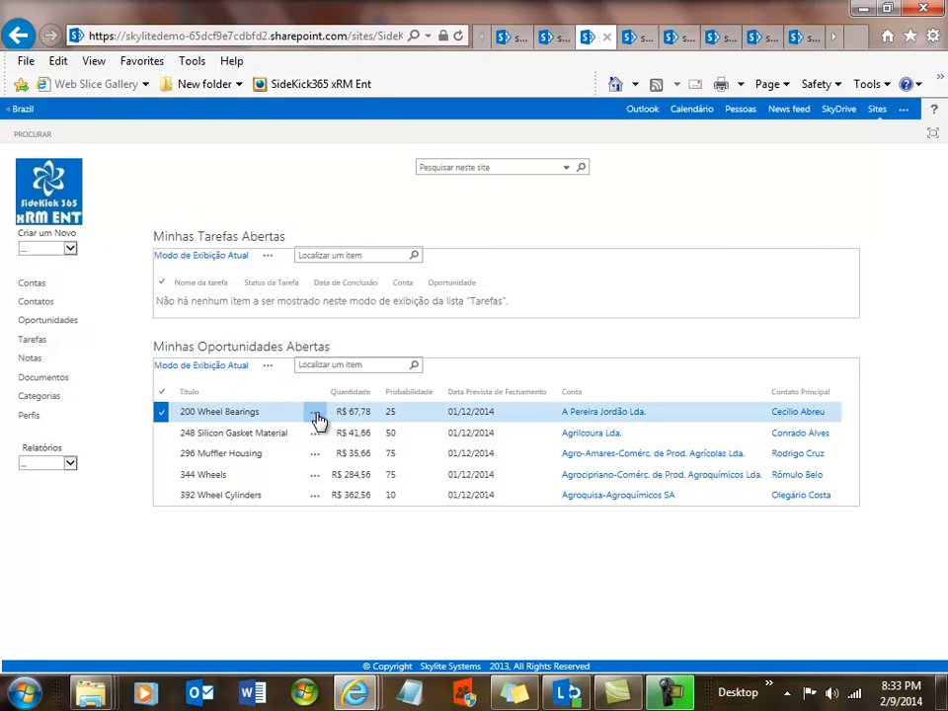
{"action": "left_click", "coordinate": [317, 418]}
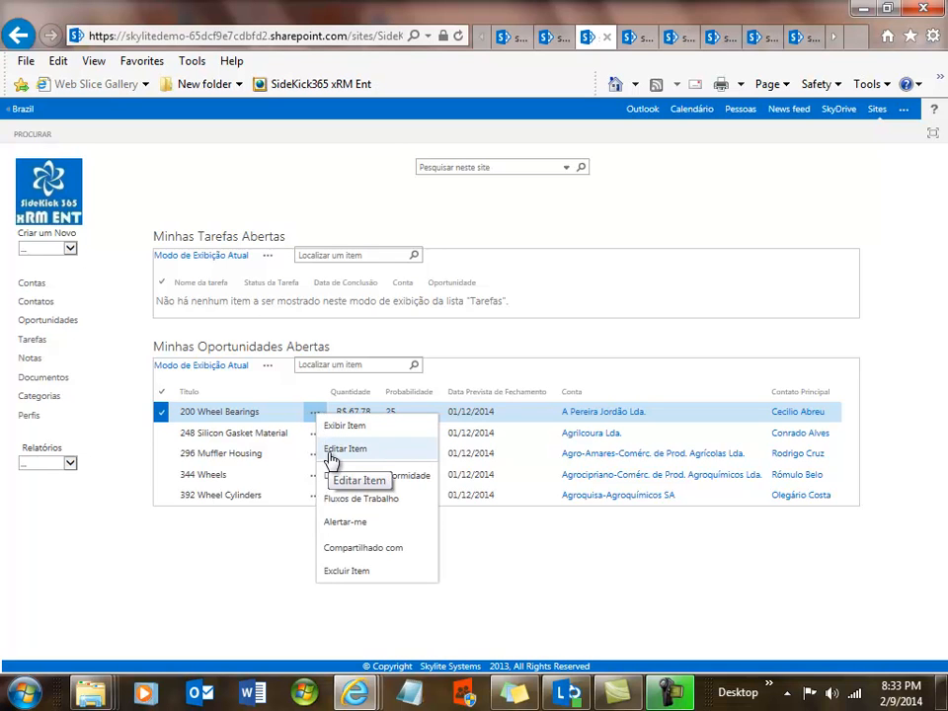
{"action": "left_click", "coordinate": [264, 570]}
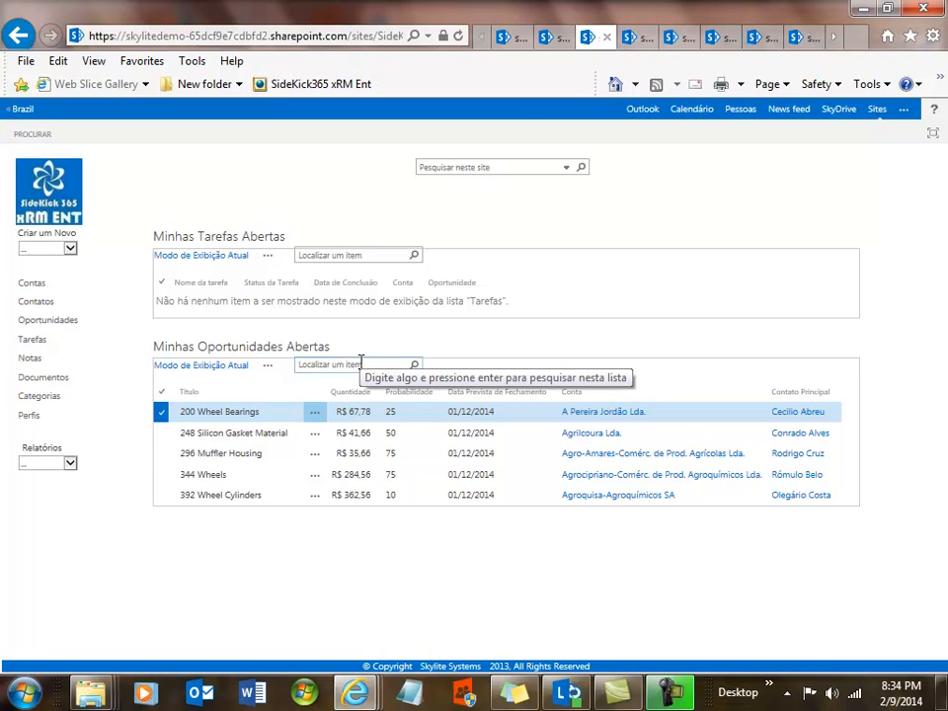
- On the Germany site, open the 200 Wheel Bearings opportunity for editing, view its status choices, and return to the site's home page
{"action": "left_click", "coordinate": [635, 41]}
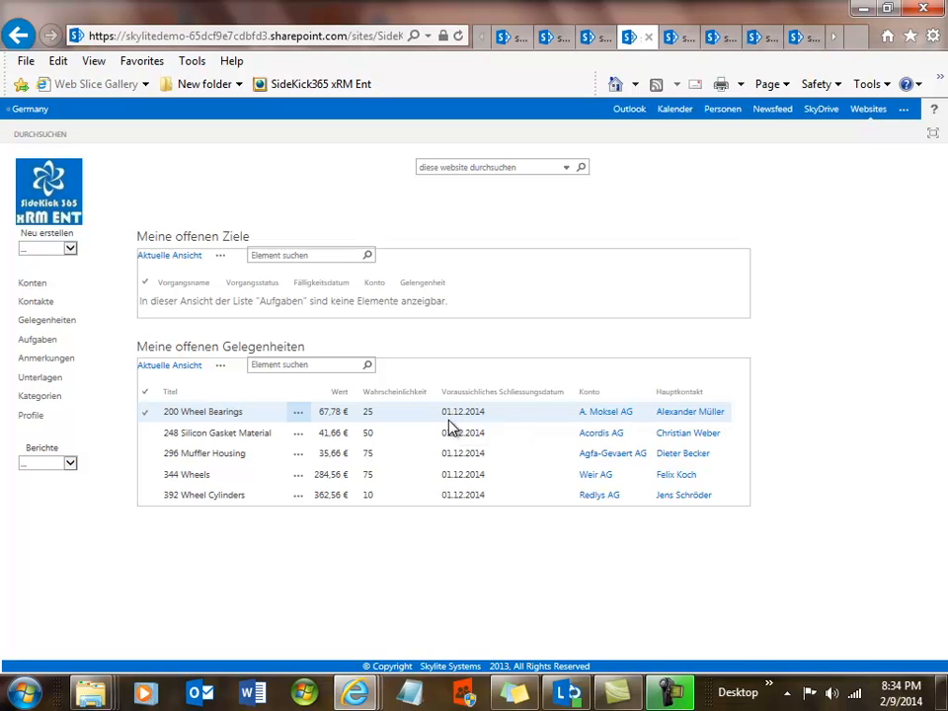
{"action": "left_click", "coordinate": [298, 415]}
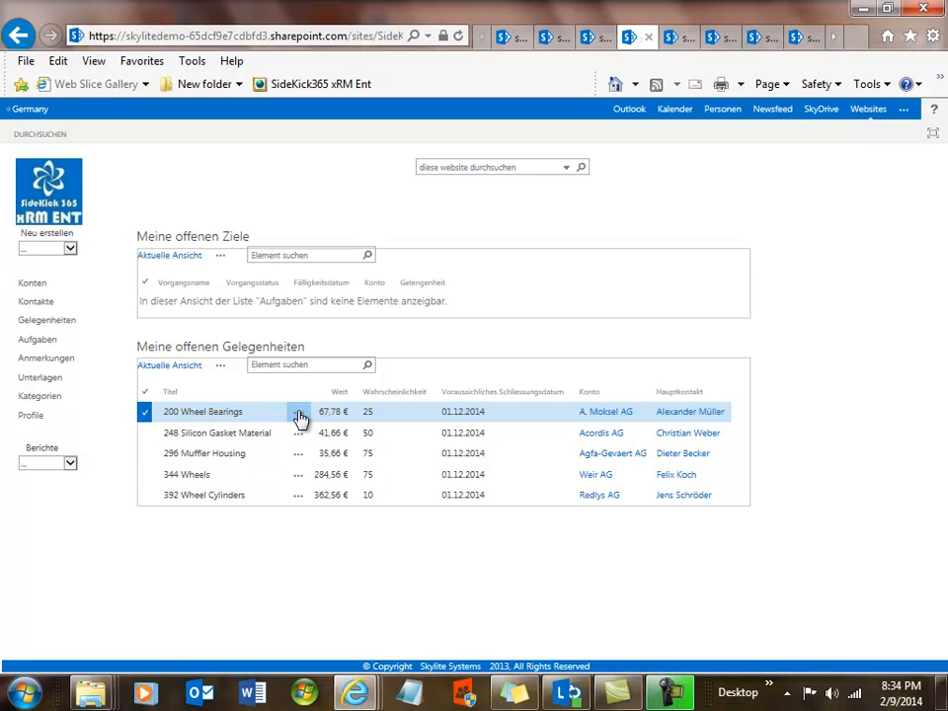
{"action": "left_click", "coordinate": [223, 419]}
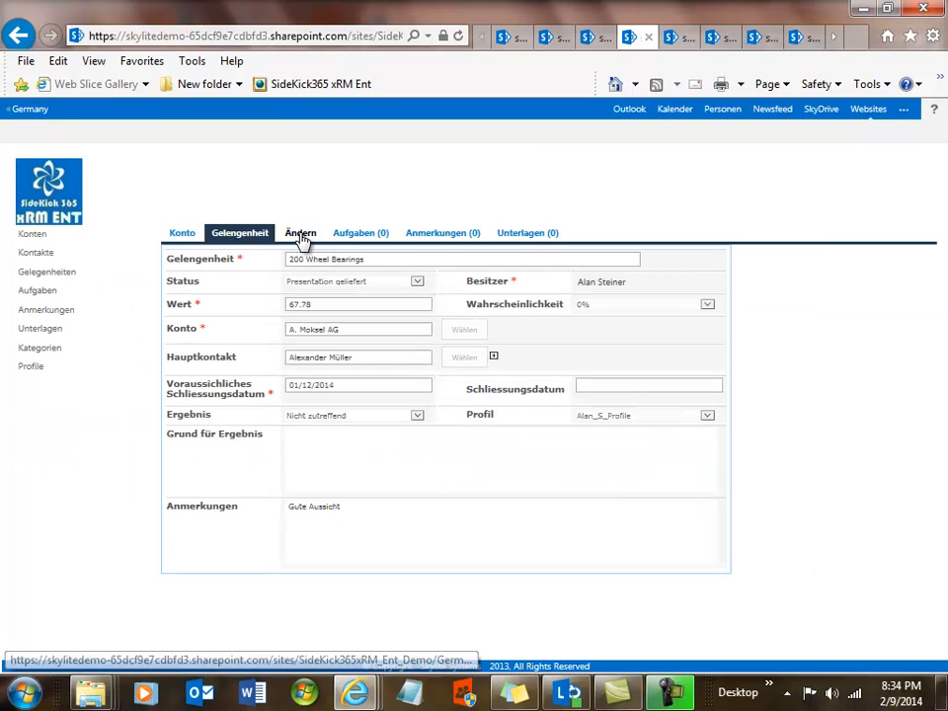
{"action": "left_click", "coordinate": [302, 234]}
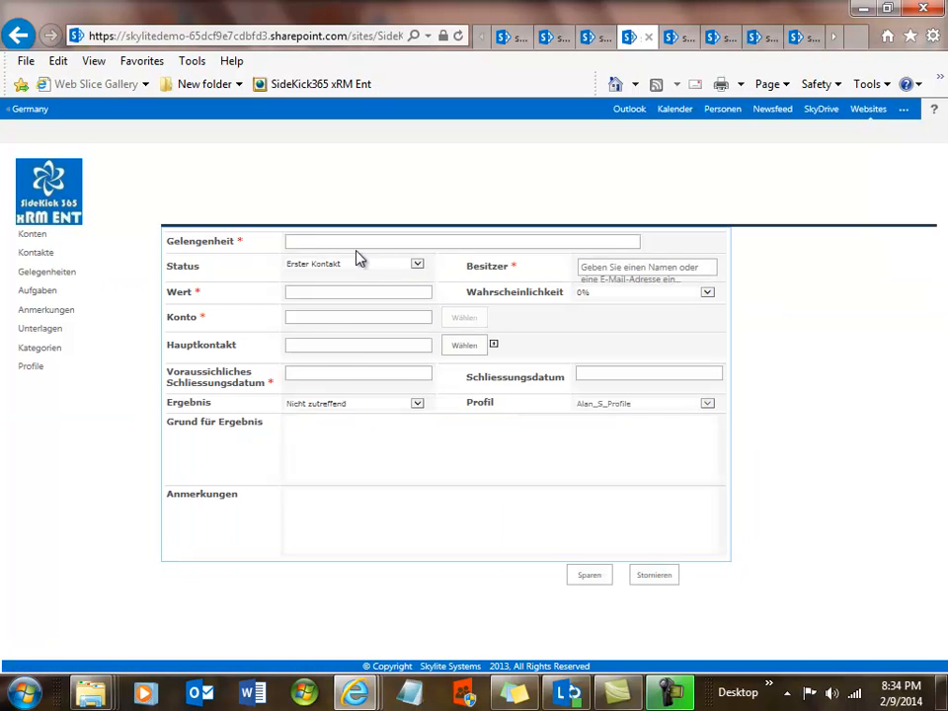
{"action": "left_click", "coordinate": [417, 266]}
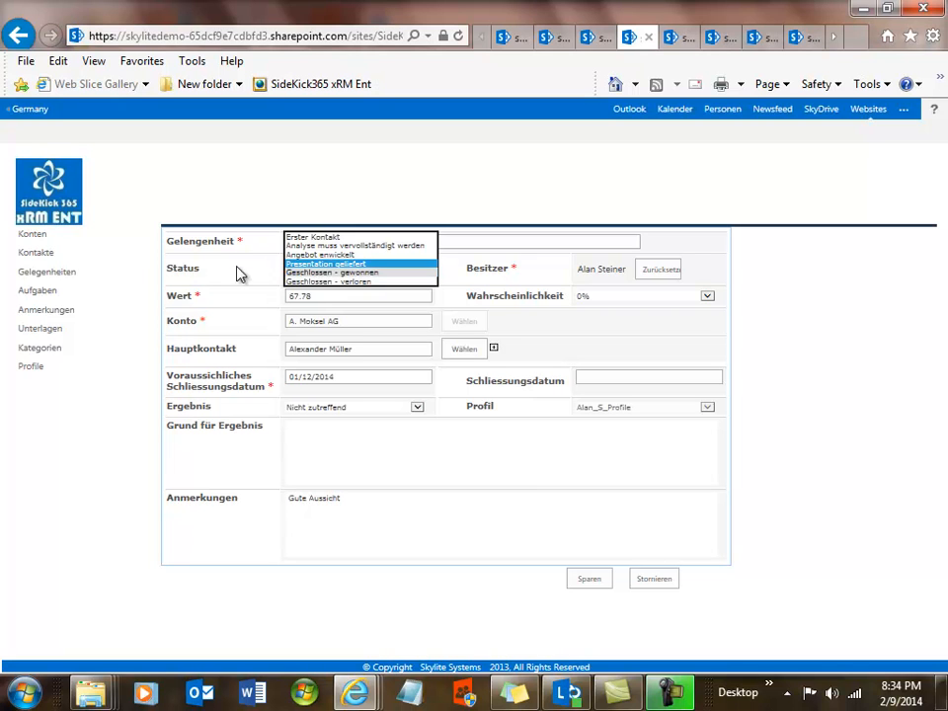
{"action": "left_click", "coordinate": [221, 202]}
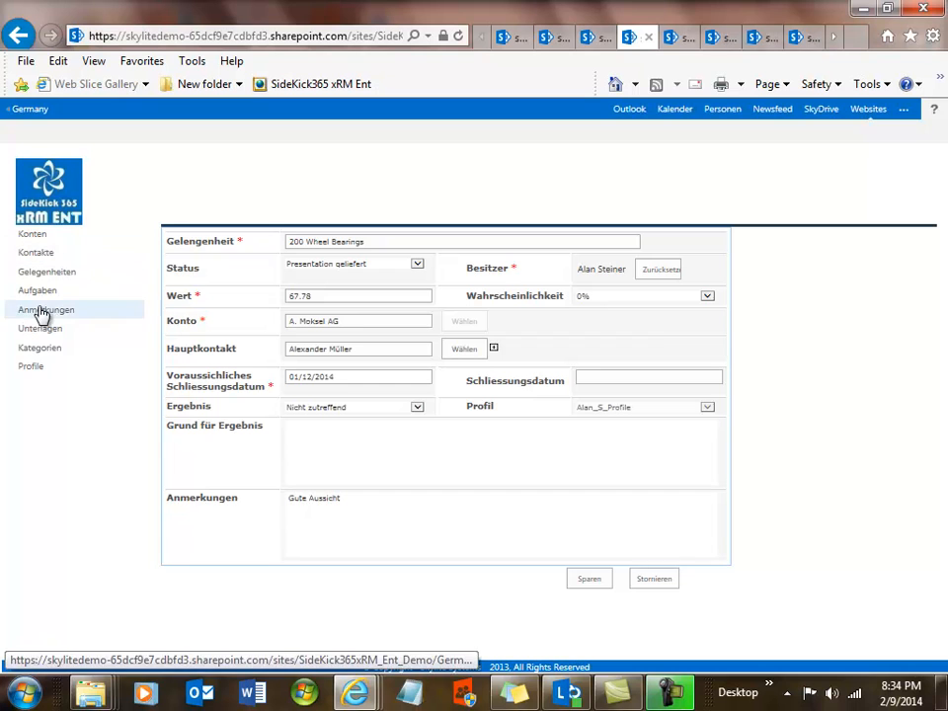
{"action": "left_click", "coordinate": [46, 200]}
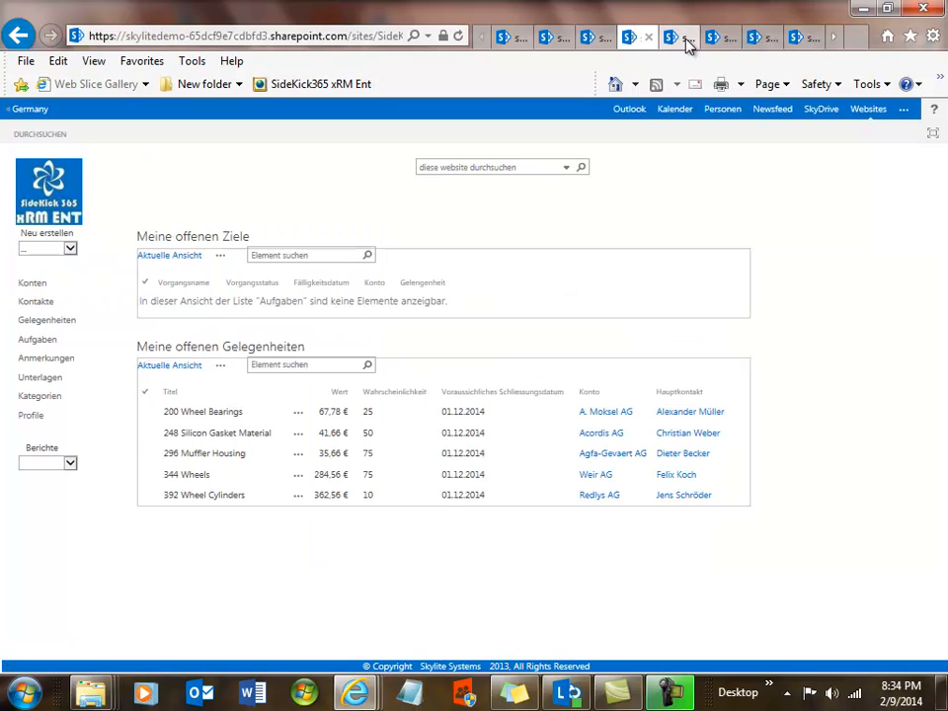
- Switch to the Italy site and open the details of the 200 Wheel Bearings opportunity
{"action": "left_click", "coordinate": [686, 42]}
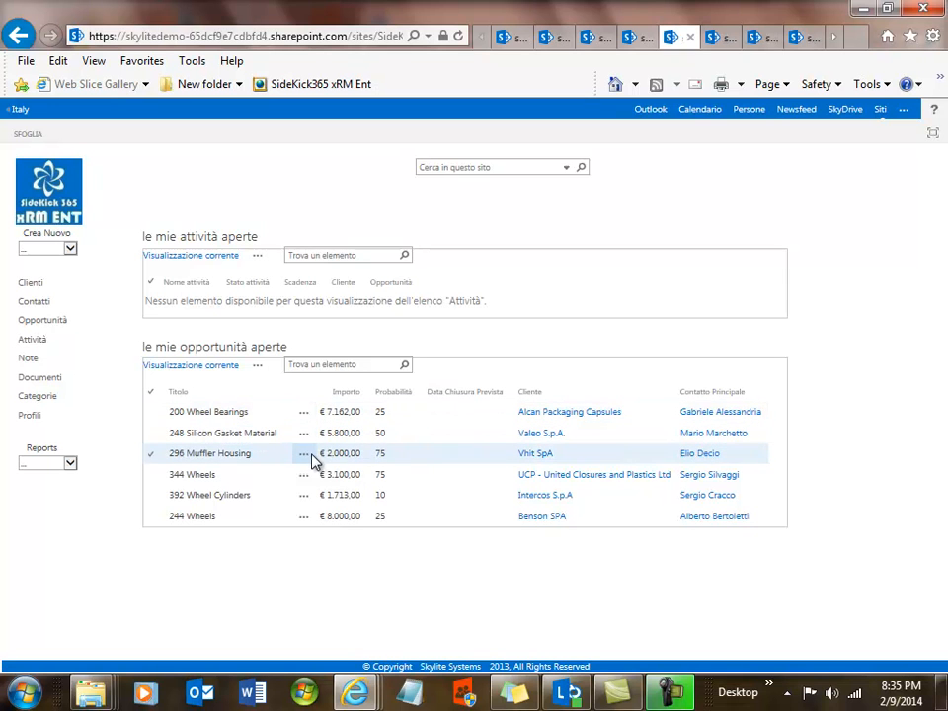
{"action": "left_click", "coordinate": [224, 413]}
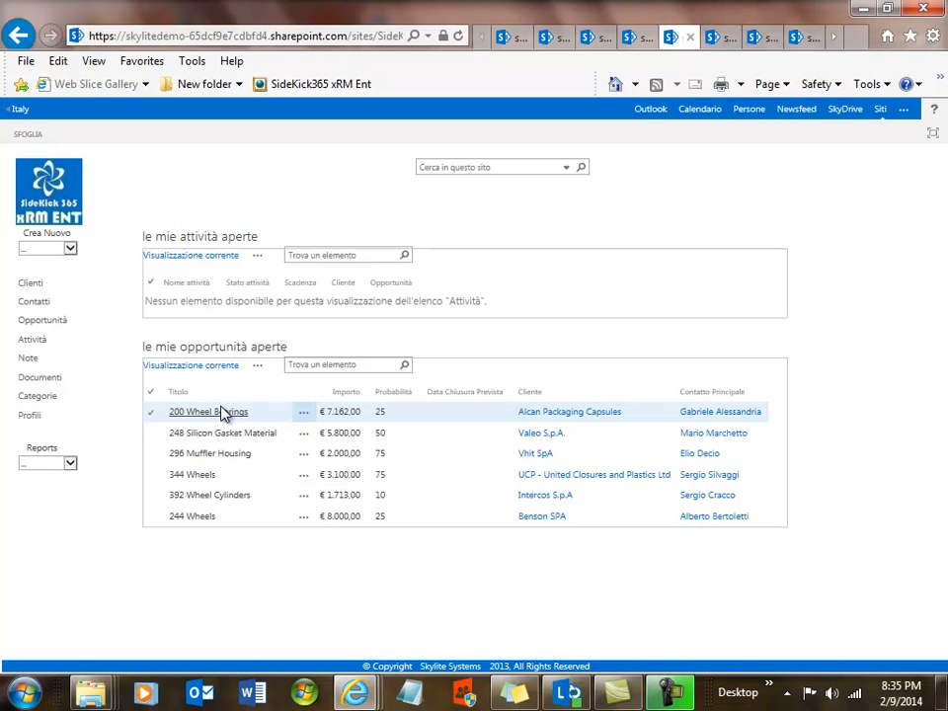
{"action": "left_click", "coordinate": [221, 413]}
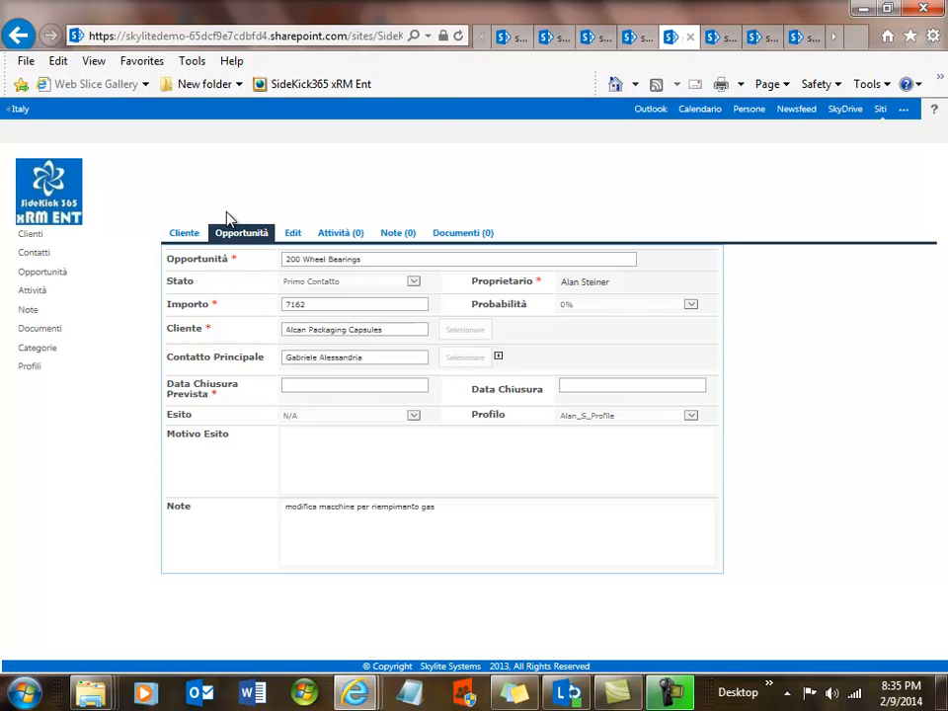
- Open the Accor account on the France site, and view the record types that can be created on the Spain site
{"action": "left_click", "coordinate": [712, 39]}
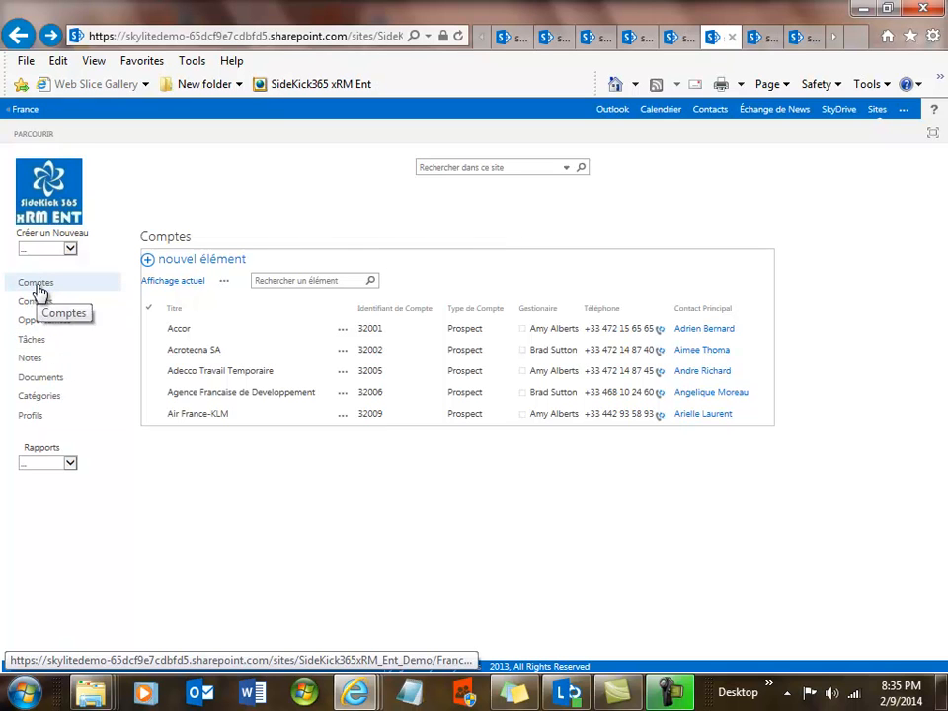
{"action": "left_click", "coordinate": [179, 332]}
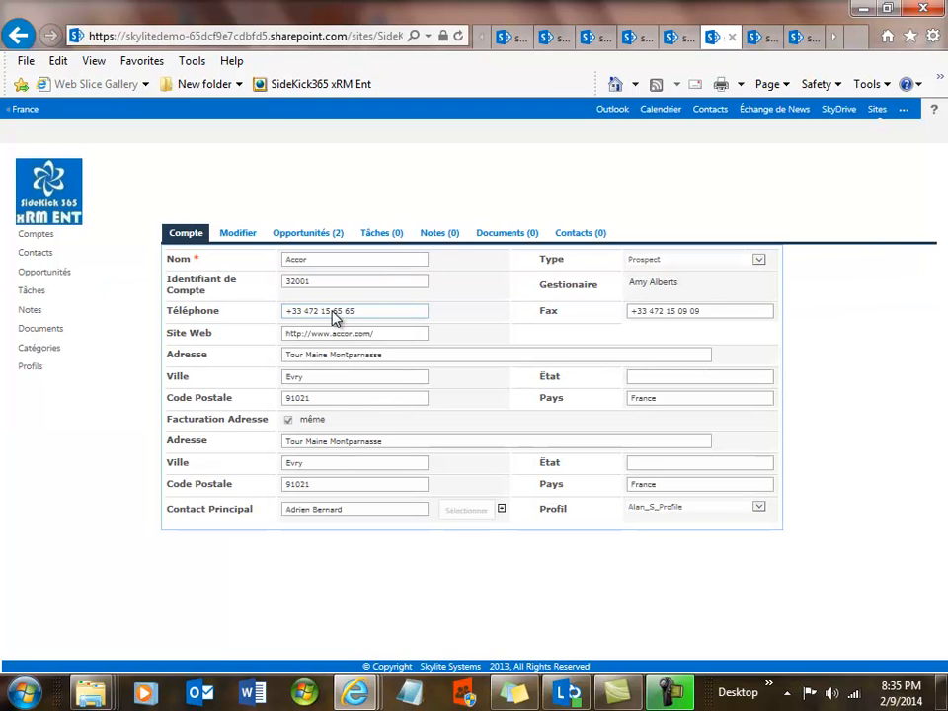
{"action": "left_click", "coordinate": [757, 40]}
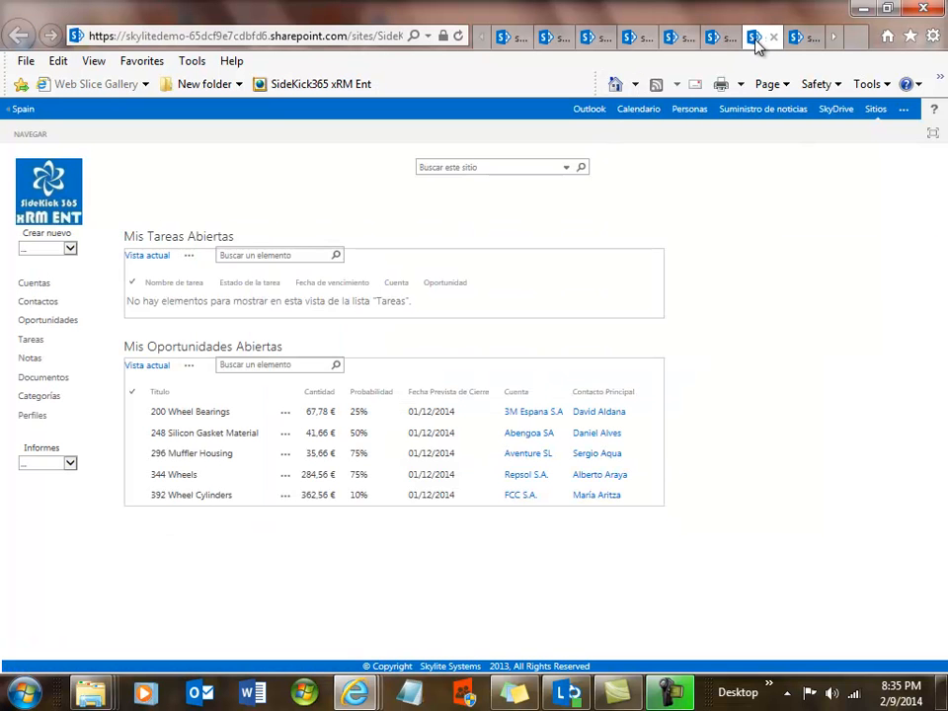
{"action": "left_click", "coordinate": [69, 250]}
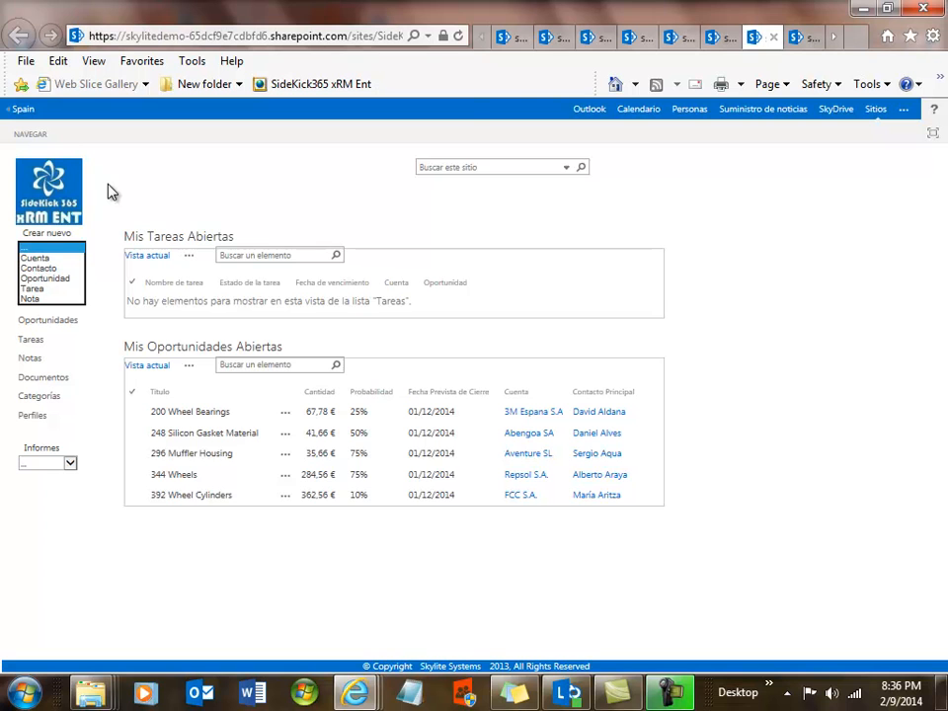
- View the open opportunities on the Australia site and the record types that can be created on the Netherlands site
{"action": "left_click", "coordinate": [798, 40]}
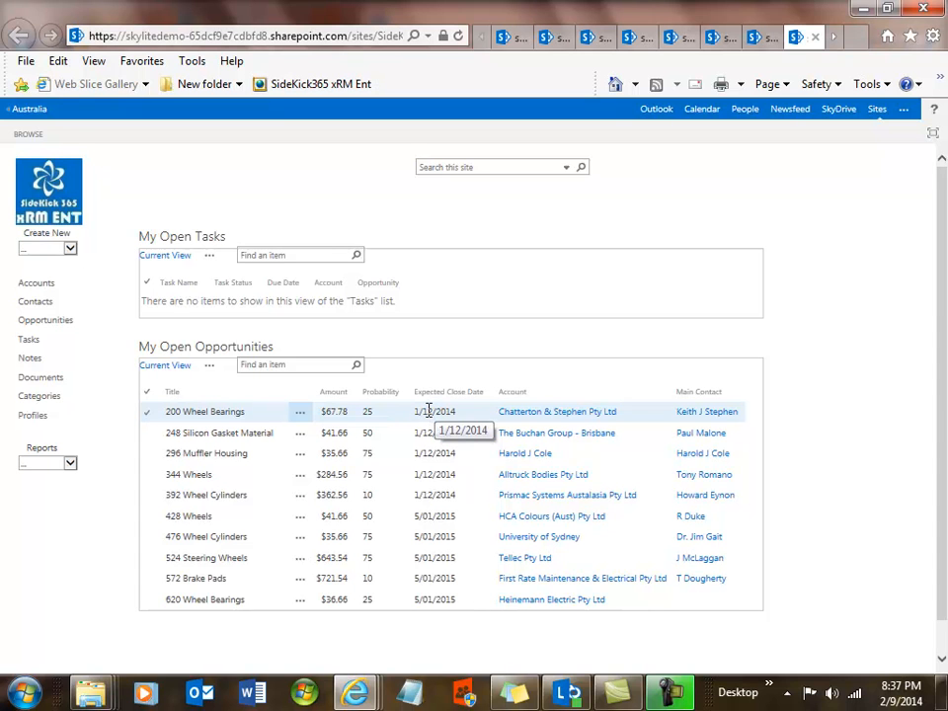
{"action": "left_click", "coordinate": [835, 44]}
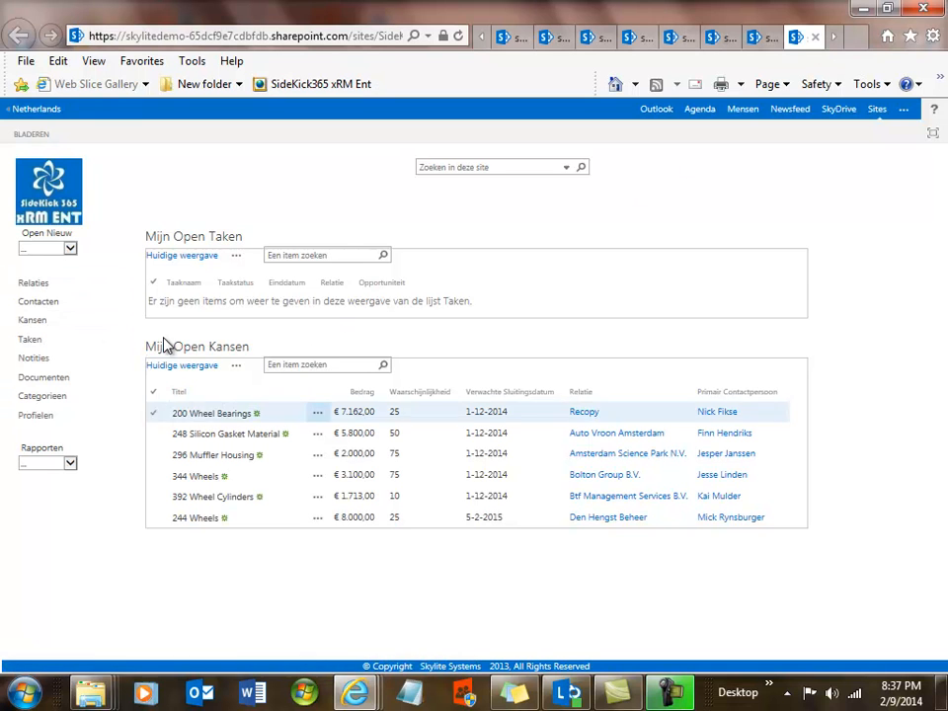
{"action": "left_click", "coordinate": [71, 251]}
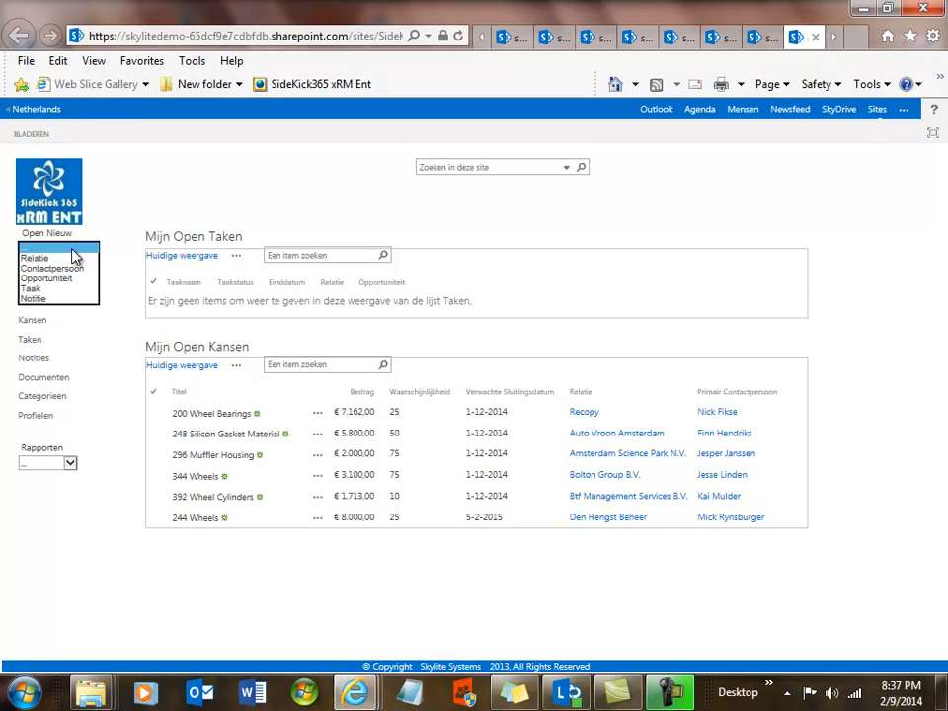
- Switch to the Norway site, then open the 244 Wheels opportunity for editing and view its status choices
{"action": "left_click", "coordinate": [164, 208]}
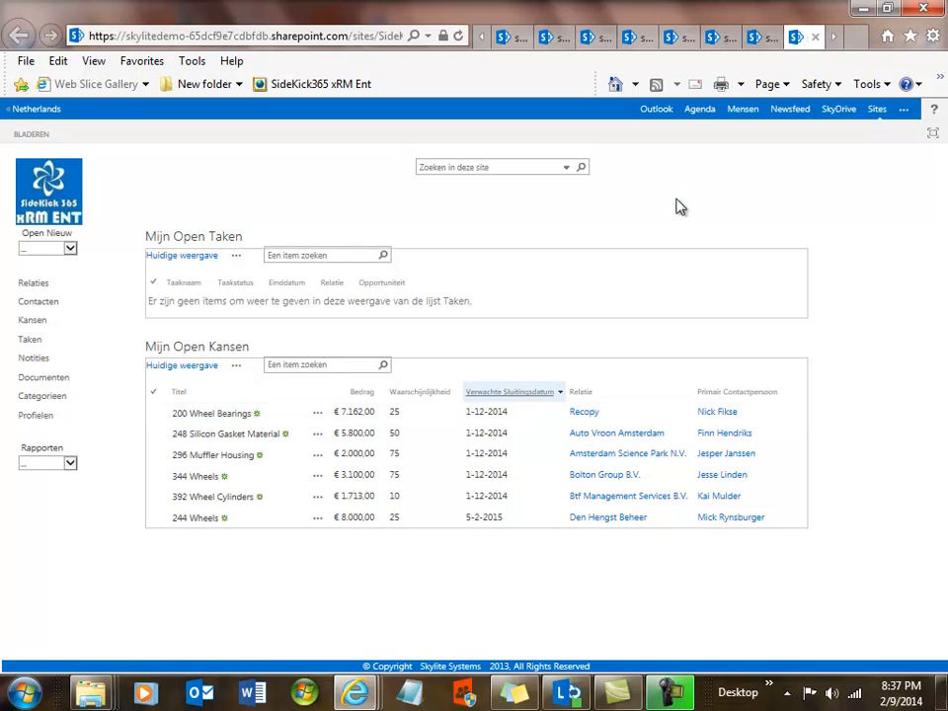
{"action": "left_click", "coordinate": [835, 38]}
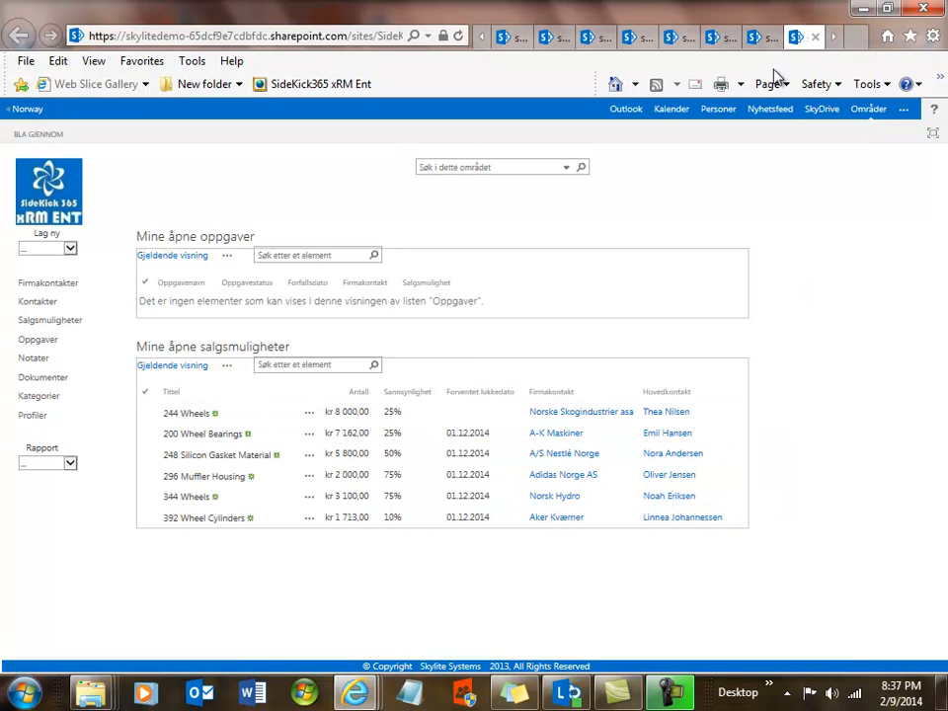
{"action": "left_click", "coordinate": [194, 413]}
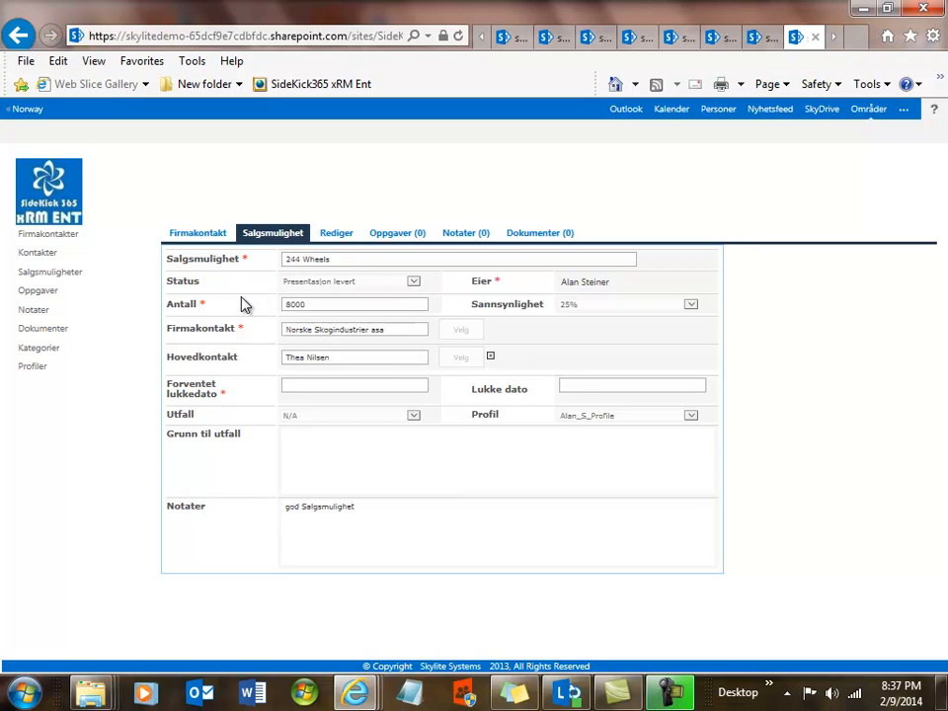
{"action": "left_click", "coordinate": [337, 237]}
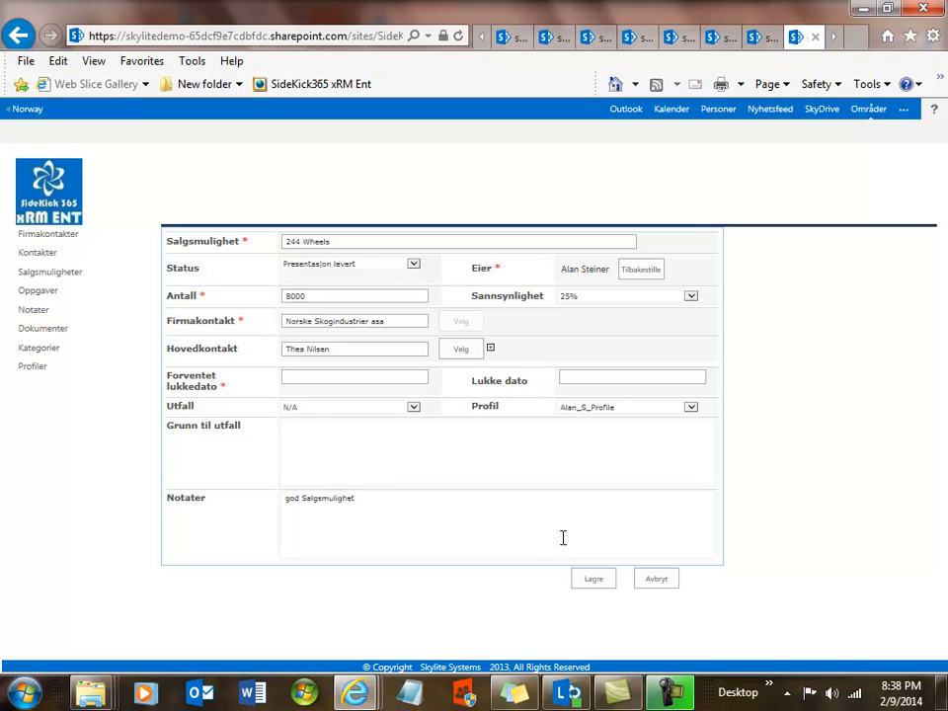
{"action": "left_click", "coordinate": [414, 264]}
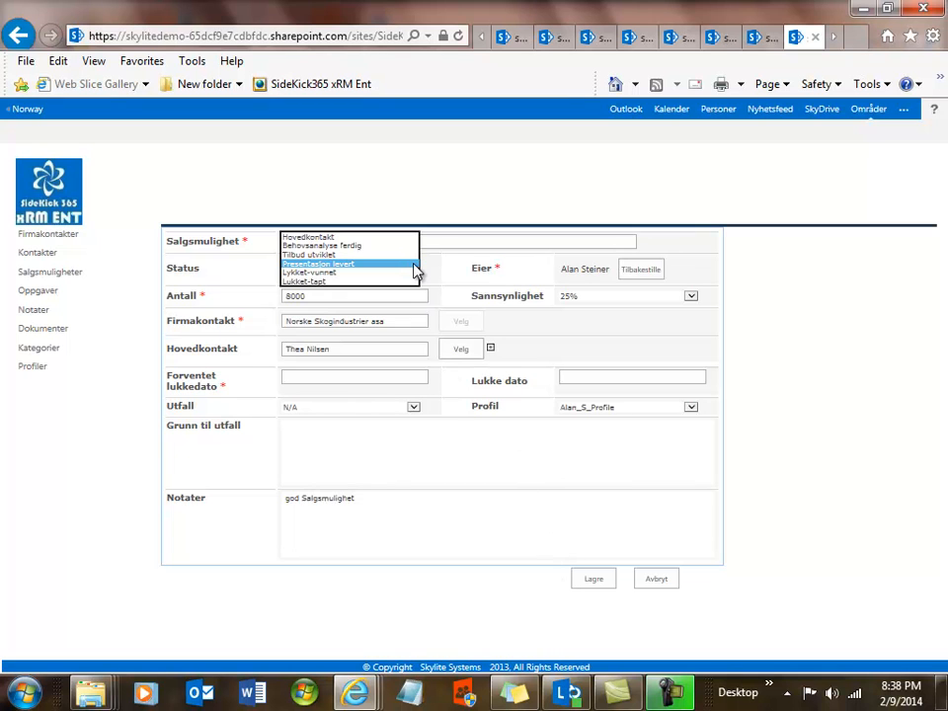
{"action": "left_click", "coordinate": [414, 265]}
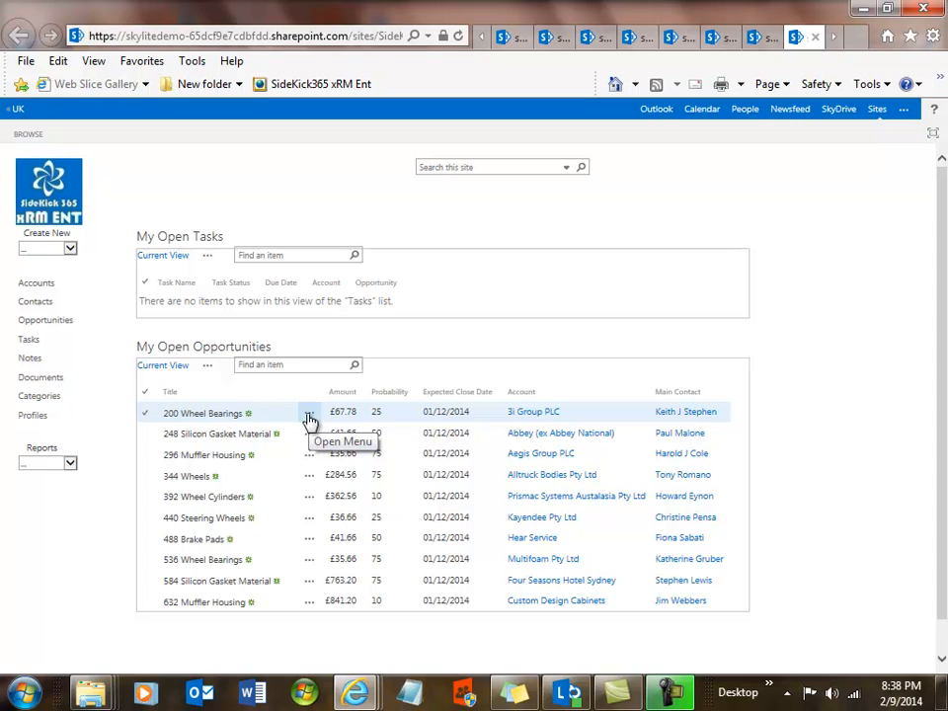
- On the UK site, go to the accounts list and open the 3i Group PLC account
{"action": "left_click", "coordinate": [43, 293]}
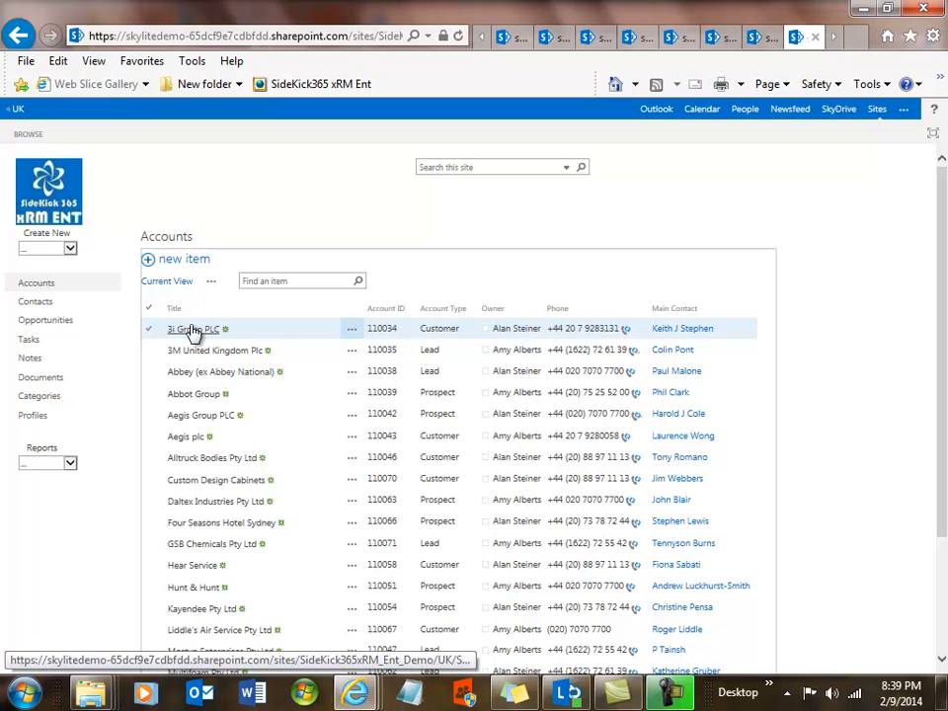
{"action": "left_click", "coordinate": [194, 330]}
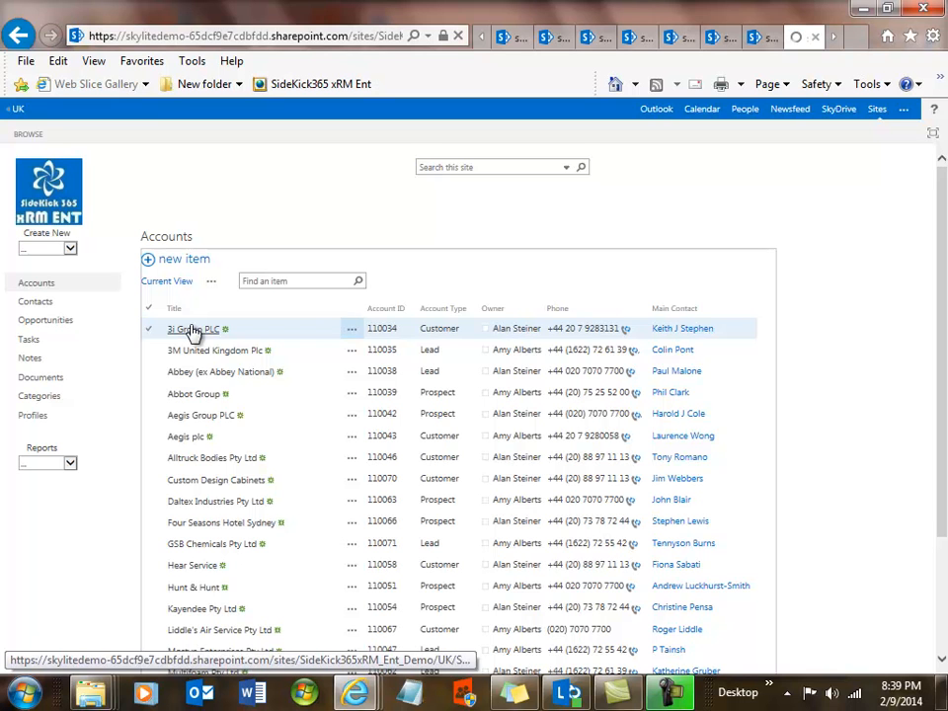